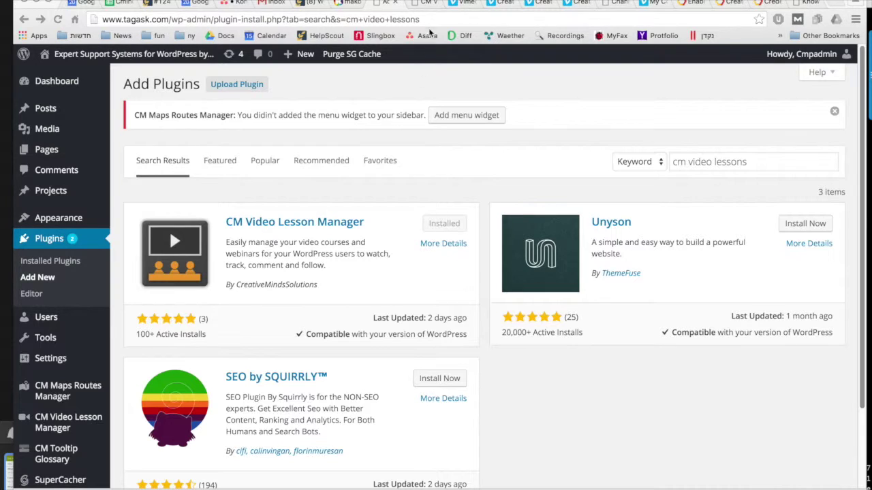
Step: Bring up the CM Video Lesson Manager settings and scroll through the General settings
{"action": "left_click", "coordinate": [429, 5]}
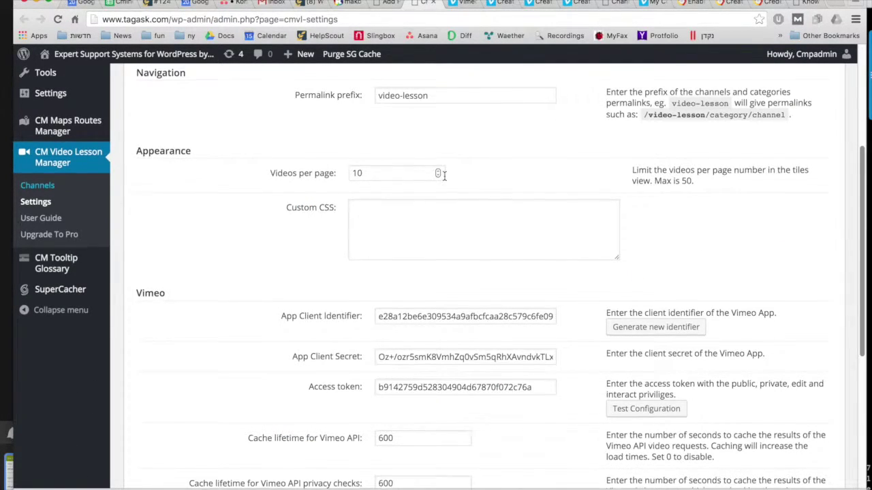
{"action": "scroll", "coordinate": [444, 175], "scroll_direction": "up", "scroll_amount": 2}
{"action": "scroll", "coordinate": [443, 177], "scroll_direction": "up", "scroll_amount": 1}
{"action": "scroll", "coordinate": [444, 180], "scroll_direction": "up", "scroll_amount": 2}
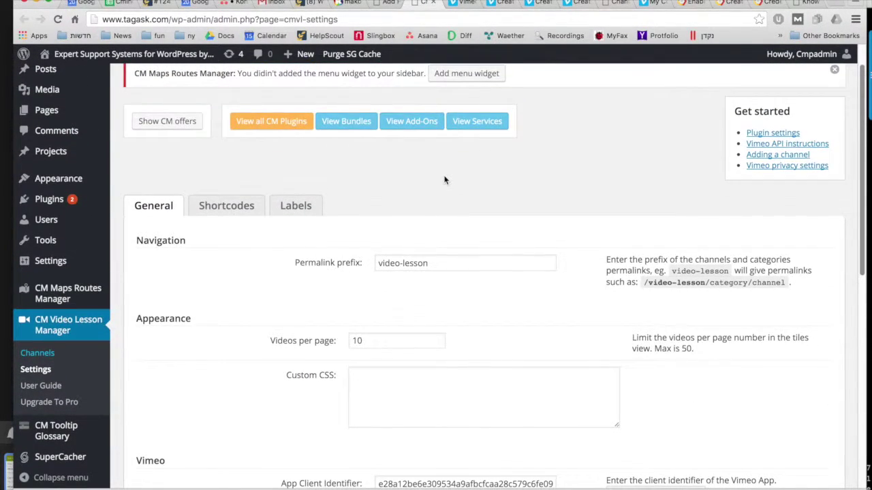
{"action": "scroll", "coordinate": [444, 180], "scroll_direction": "down", "scroll_amount": 3}
{"action": "scroll", "coordinate": [444, 180], "scroll_direction": "down", "scroll_amount": 3}
{"action": "scroll", "coordinate": [444, 180], "scroll_direction": "down", "scroll_amount": 1}
{"action": "scroll", "coordinate": [444, 180], "scroll_direction": "down", "scroll_amount": 1}
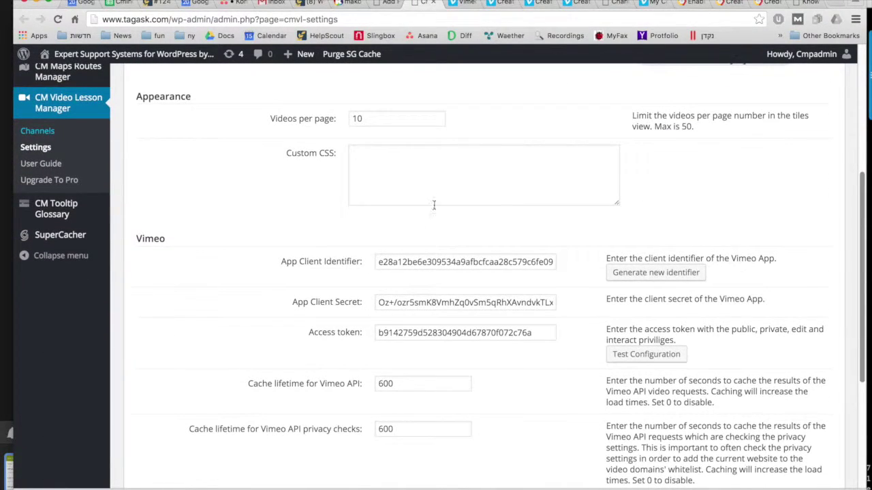
Step: Read the Vimeo API instructions, then bring up the Vimeo Membership FAQ
{"action": "scroll", "coordinate": [452, 261], "scroll_direction": "down", "scroll_amount": 2}
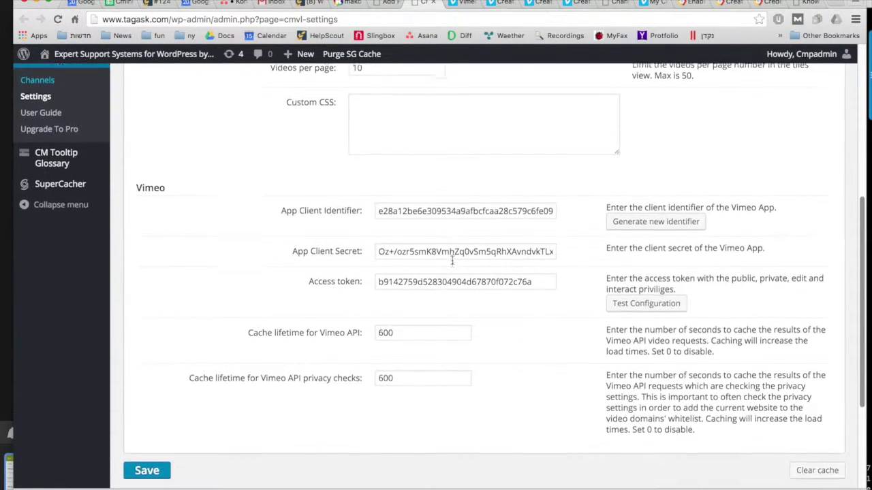
{"action": "scroll", "coordinate": [451, 261], "scroll_direction": "down", "scroll_amount": 4}
{"action": "scroll", "coordinate": [451, 260], "scroll_direction": "down", "scroll_amount": 1}
{"action": "scroll", "coordinate": [451, 263], "scroll_direction": "down", "scroll_amount": 2}
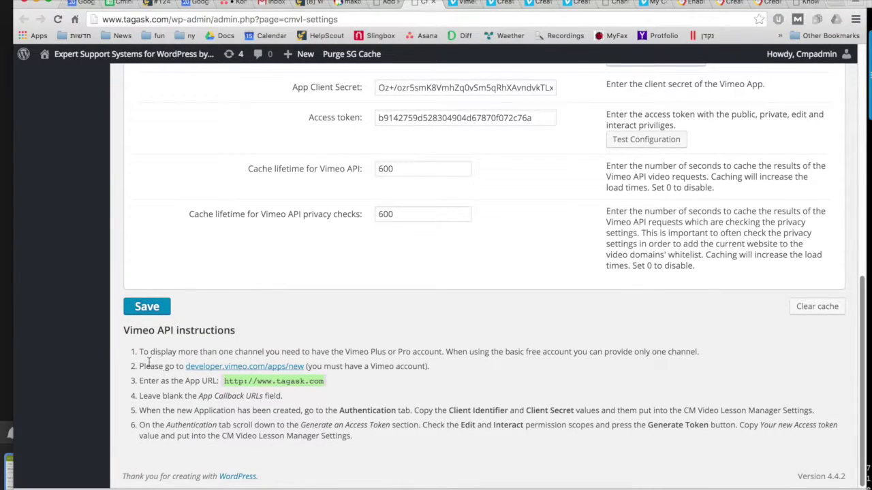
{"action": "scroll", "coordinate": [360, 385], "scroll_direction": "up", "scroll_amount": 6}
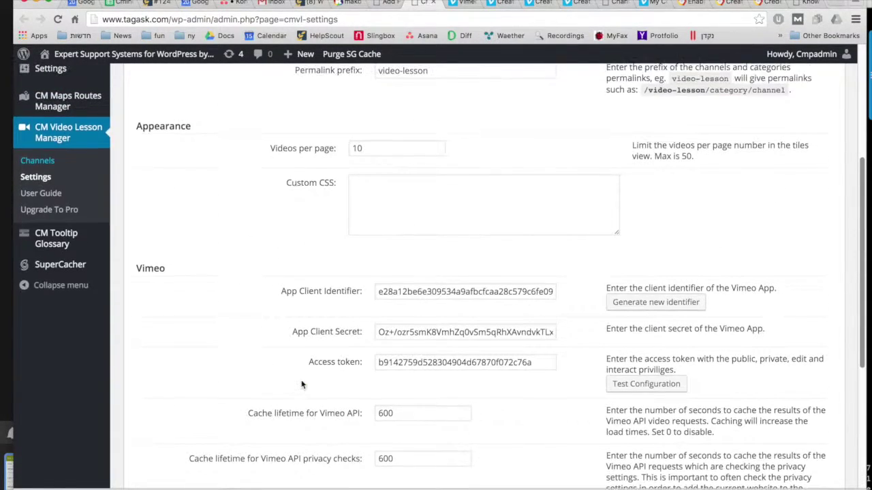
{"action": "scroll", "coordinate": [301, 385], "scroll_direction": "up", "scroll_amount": 4}
{"action": "left_click", "coordinate": [460, 3]}
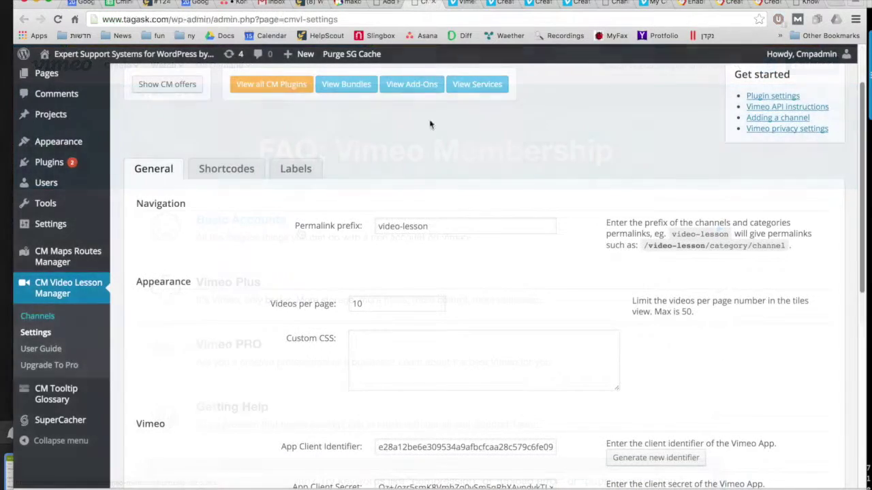
Step: Read the Vimeo Membership FAQ comparing Basic, Plus and PRO accounts
{"action": "scroll", "coordinate": [430, 244], "scroll_direction": "down", "scroll_amount": 1}
Step: Create a Vimeo app named 'Video Lessons on TagAsk' with a description and tagask.com as its URL
{"action": "scroll", "coordinate": [431, 244], "scroll_direction": "down", "scroll_amount": 5}
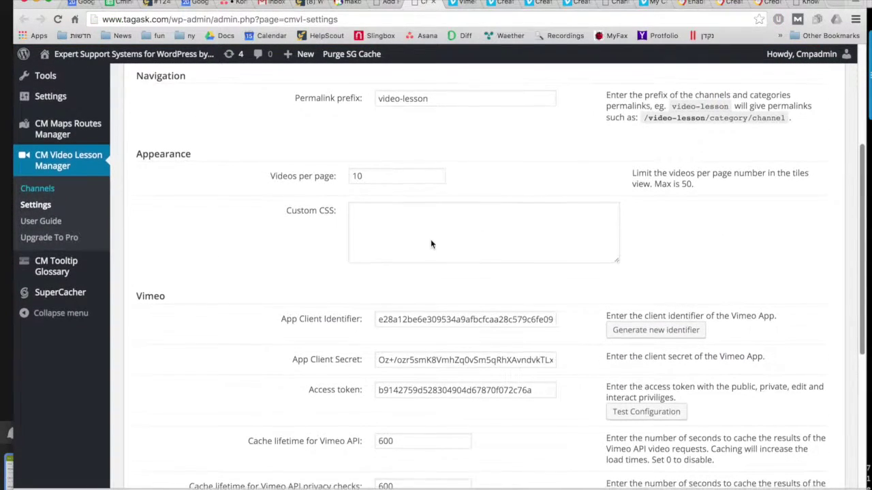
{"action": "scroll", "coordinate": [430, 244], "scroll_direction": "down", "scroll_amount": 1}
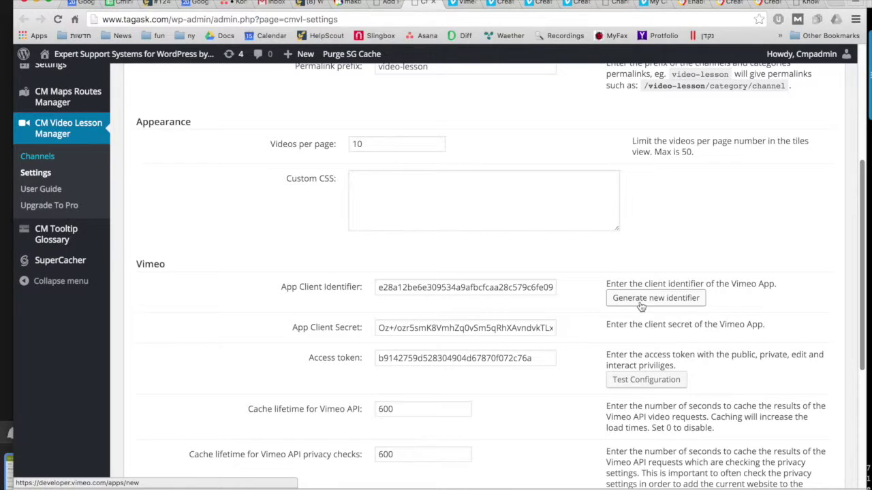
{"action": "left_click", "coordinate": [500, 3]}
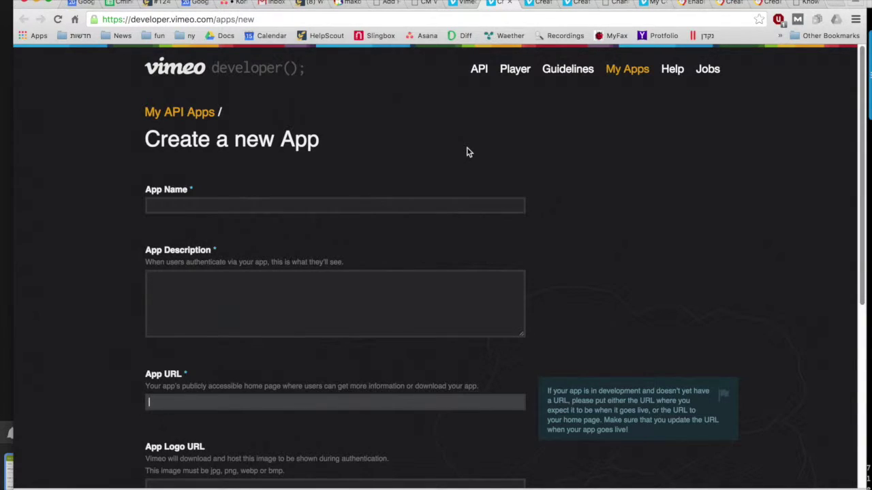
{"action": "scroll", "coordinate": [468, 151], "scroll_direction": "down", "scroll_amount": 1}
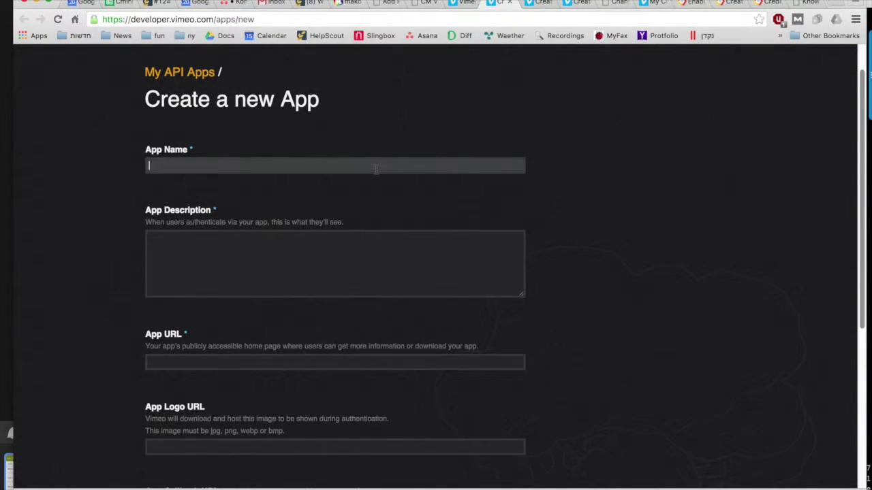
{"action": "left_click", "coordinate": [330, 268]}
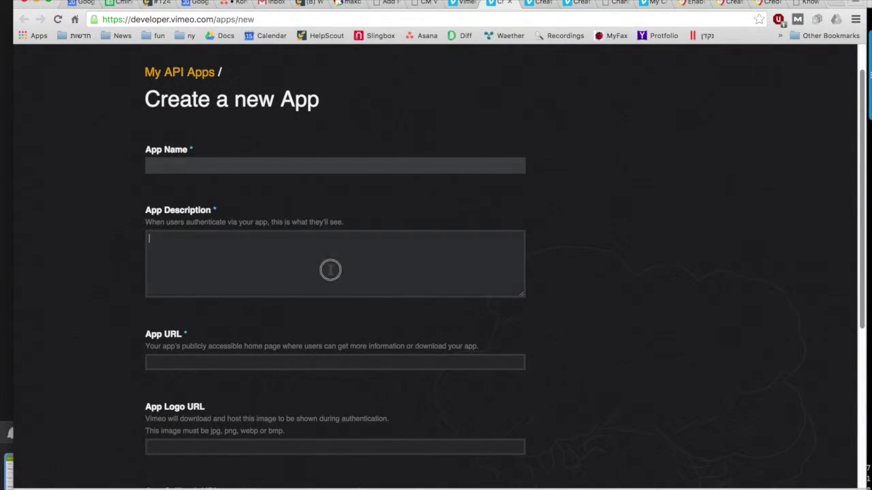
{"action": "left_click", "coordinate": [291, 366]}
{"action": "scroll", "coordinate": [323, 352], "scroll_direction": "down", "scroll_amount": 4}
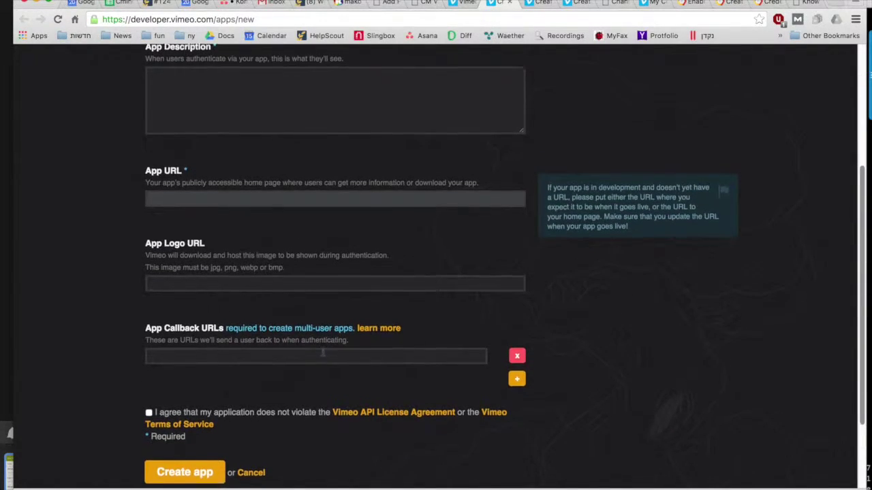
{"action": "left_click", "coordinate": [190, 451]}
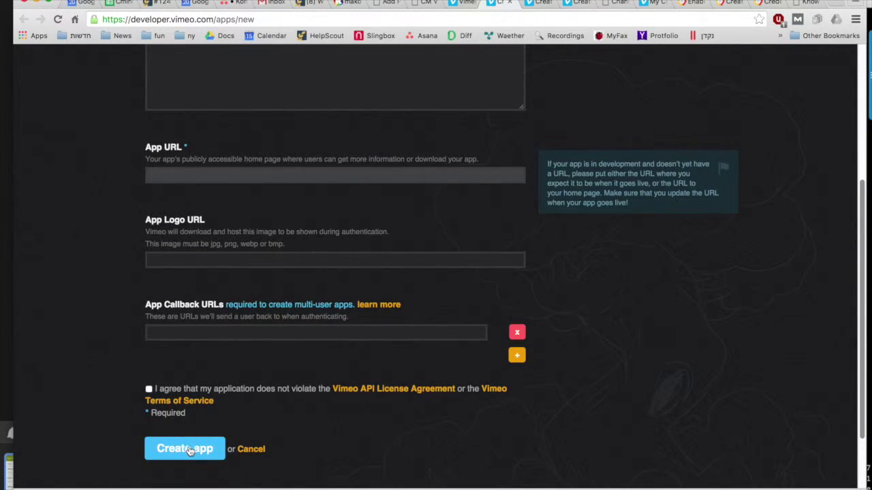
Step: Check the WordPress plugin's Vimeo fields, then view the new app's authentication credentials
{"action": "scroll", "coordinate": [403, 142], "scroll_direction": "up", "scroll_amount": 3}
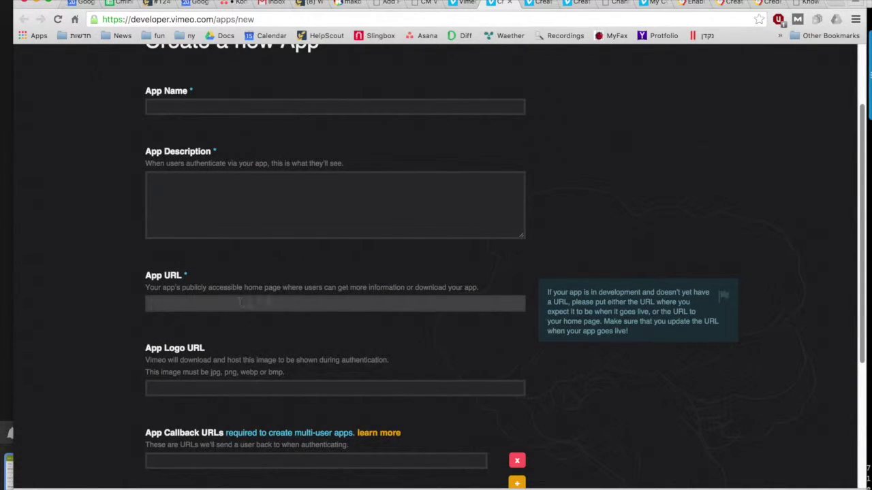
{"action": "left_click", "coordinate": [422, 4]}
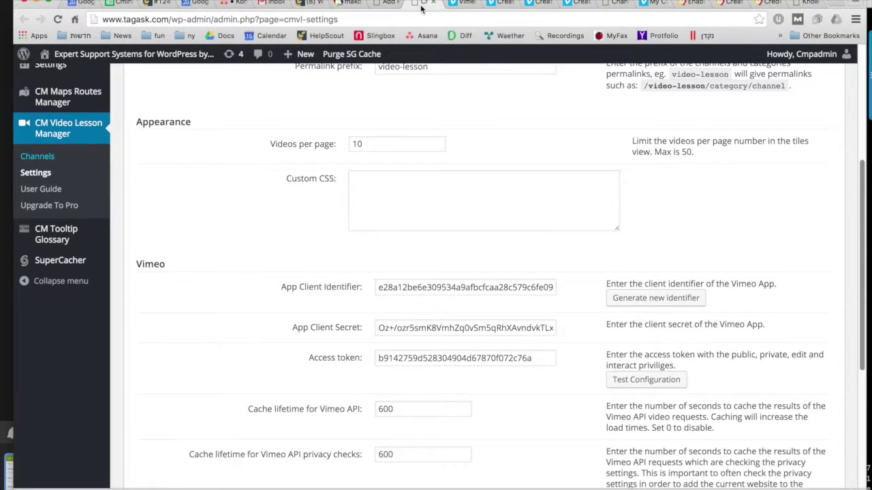
{"action": "scroll", "coordinate": [389, 216], "scroll_direction": "down", "scroll_amount": 5}
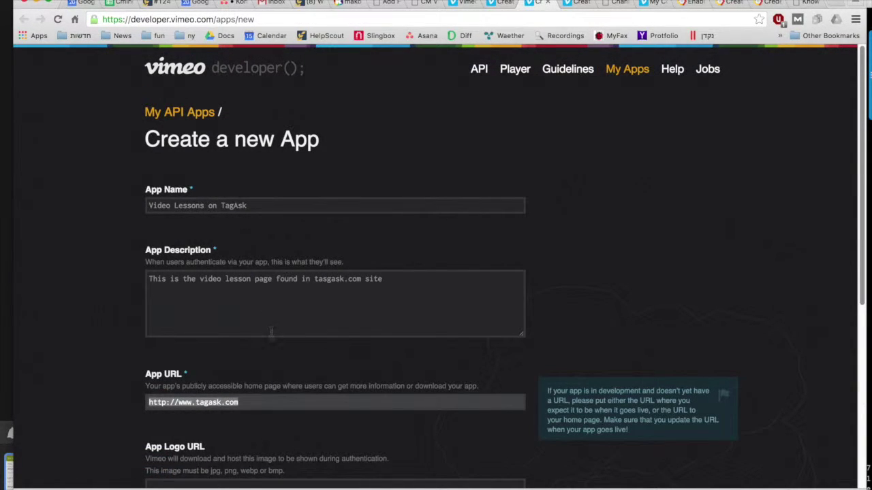
{"action": "scroll", "coordinate": [271, 331], "scroll_direction": "down", "scroll_amount": 5}
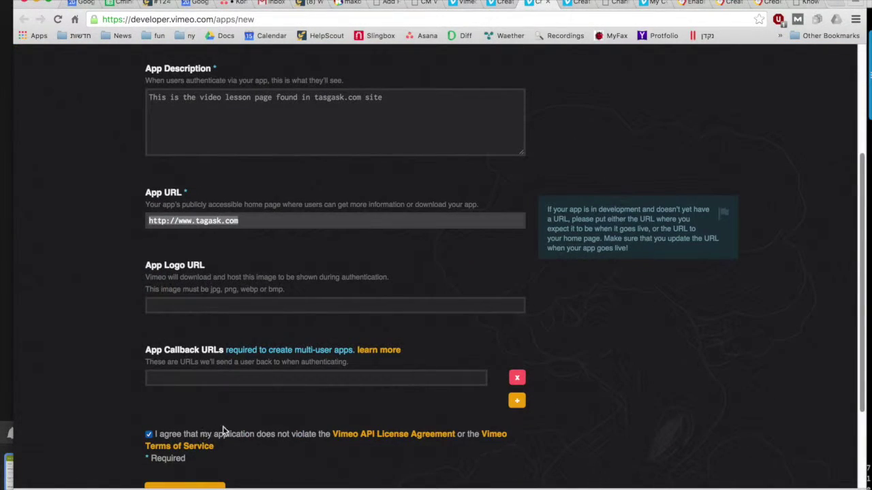
{"action": "left_click", "coordinate": [578, 6]}
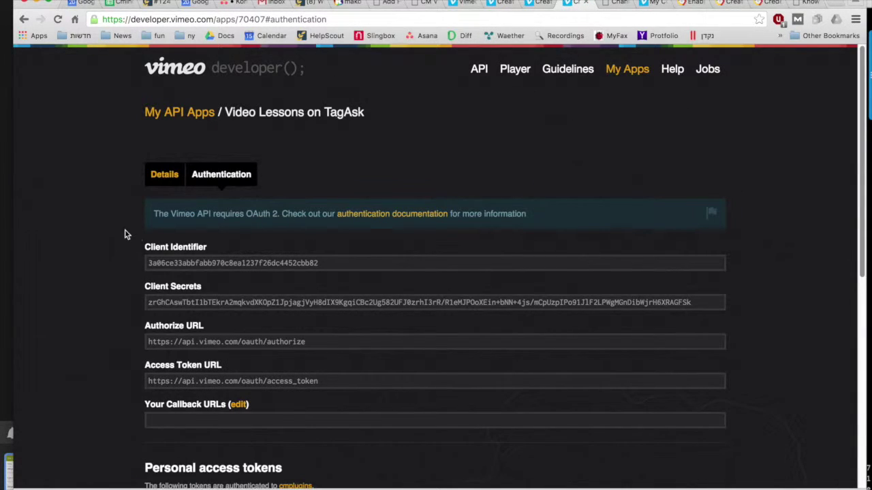
Step: Copy the Video Lessons on TagAsk app's client identifier and client secret into the WordPress settings
{"action": "left_click", "coordinate": [162, 178]}
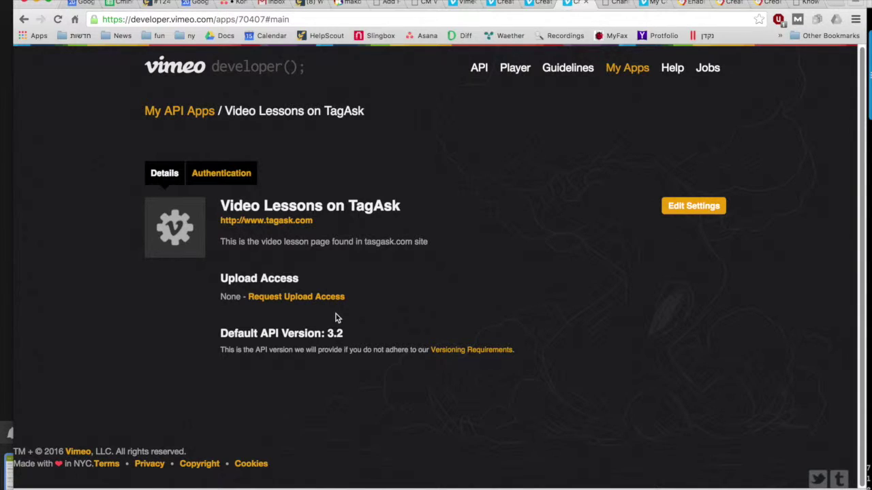
{"action": "left_click", "coordinate": [204, 175]}
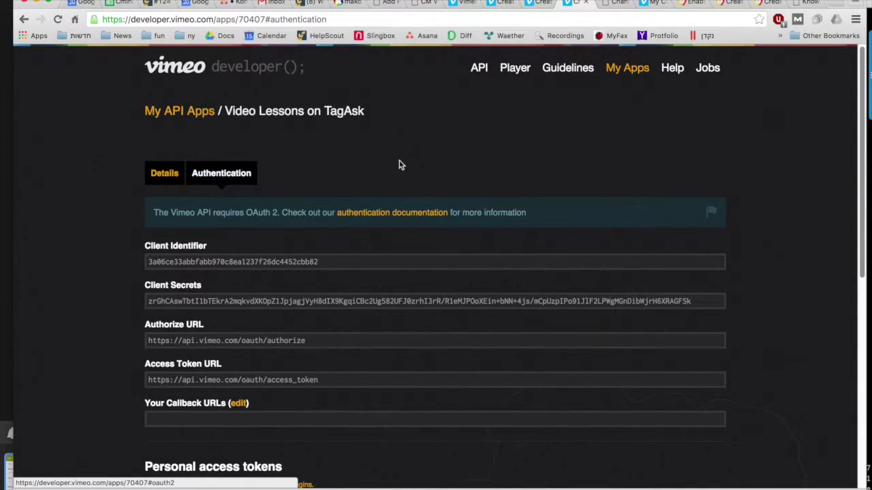
{"action": "left_click", "coordinate": [164, 268]}
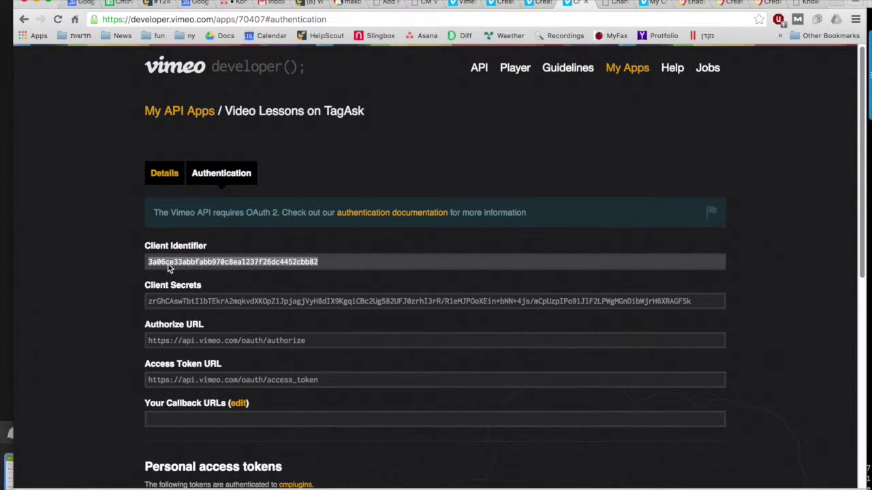
{"action": "left_click", "coordinate": [171, 302]}
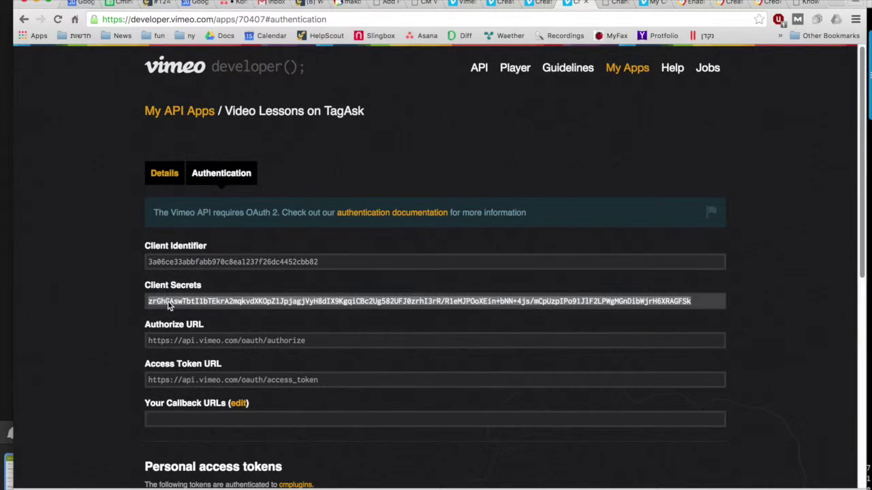
{"action": "left_click", "coordinate": [420, 5]}
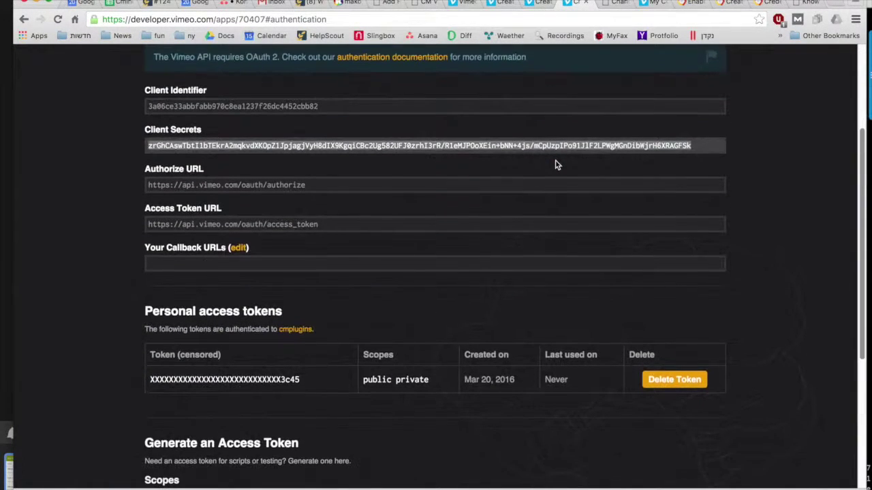
Step: Generate a new Vimeo access token with public and private scopes and select it for WordPress
{"action": "scroll", "coordinate": [555, 164], "scroll_direction": "down", "scroll_amount": 1}
{"action": "left_click", "coordinate": [648, 452]}
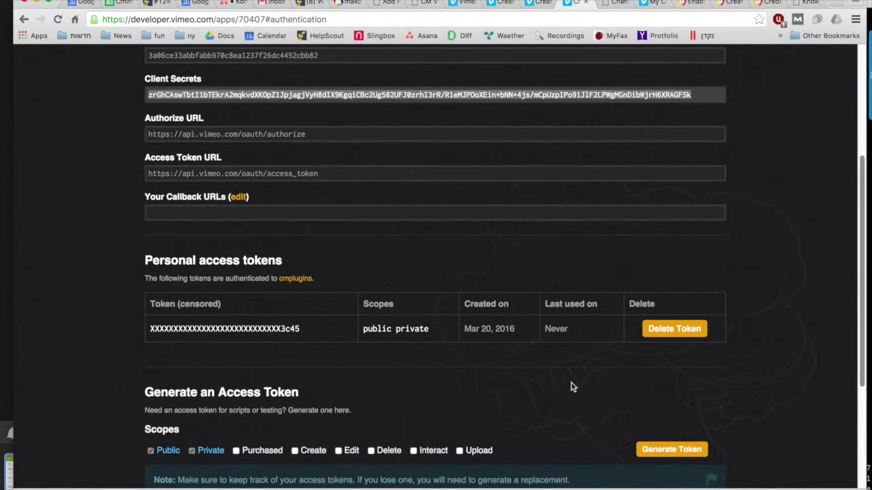
{"action": "scroll", "coordinate": [571, 387], "scroll_direction": "down", "scroll_amount": 1}
{"action": "scroll", "coordinate": [571, 387], "scroll_direction": "down", "scroll_amount": 1}
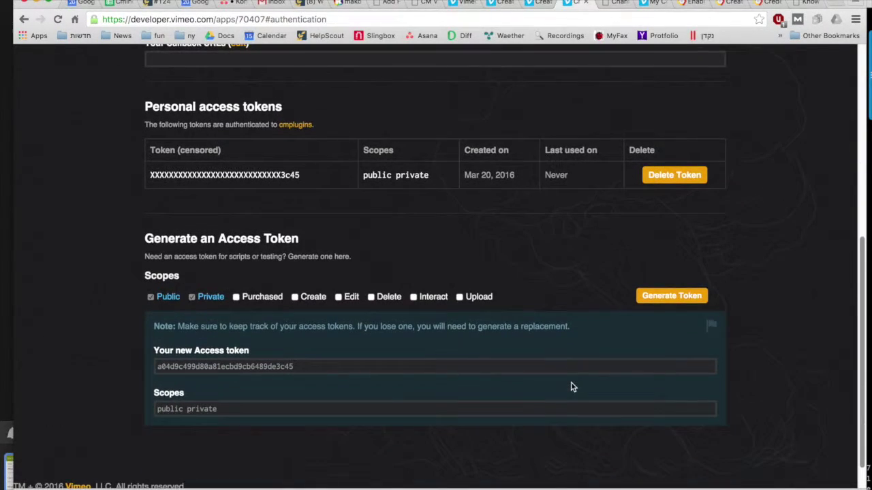
{"action": "left_click", "coordinate": [318, 369]}
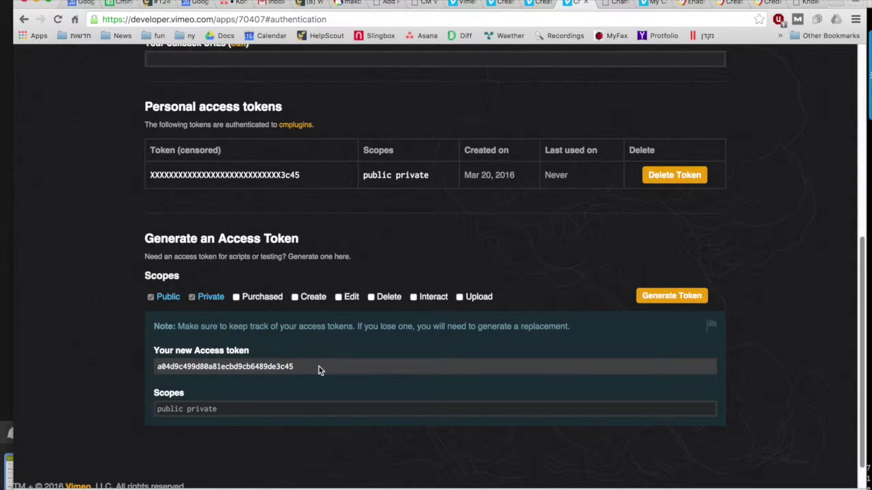
{"action": "left_click", "coordinate": [420, 2]}
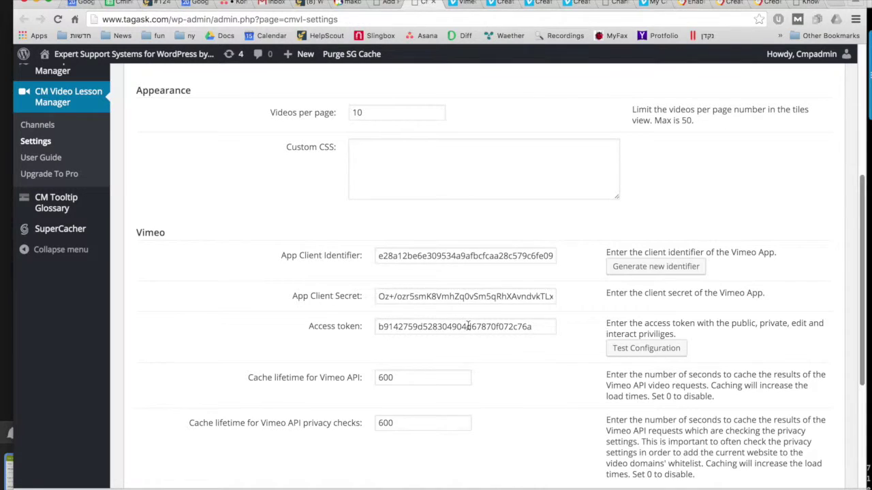
Step: Run the Vimeo Test Configuration and dismiss the 'Test passed' message
{"action": "scroll", "coordinate": [262, 275], "scroll_direction": "down", "scroll_amount": 2}
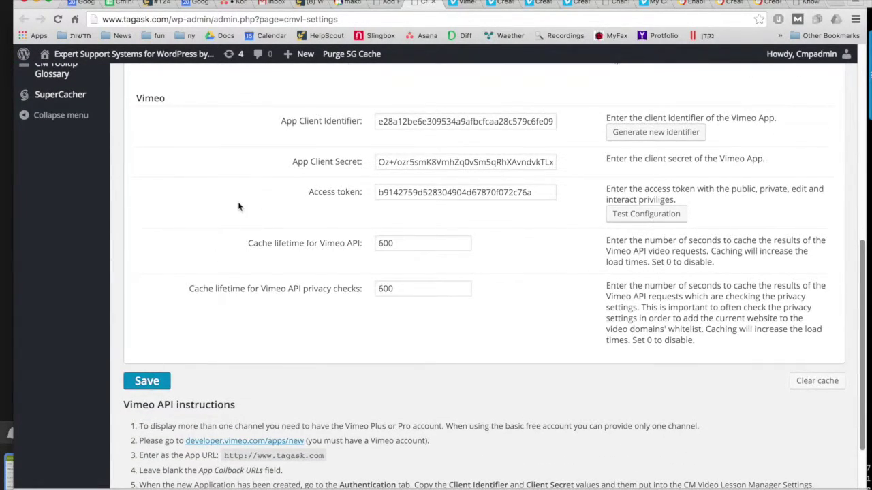
{"action": "scroll", "coordinate": [238, 206], "scroll_direction": "up", "scroll_amount": 1}
{"action": "left_click", "coordinate": [638, 288]}
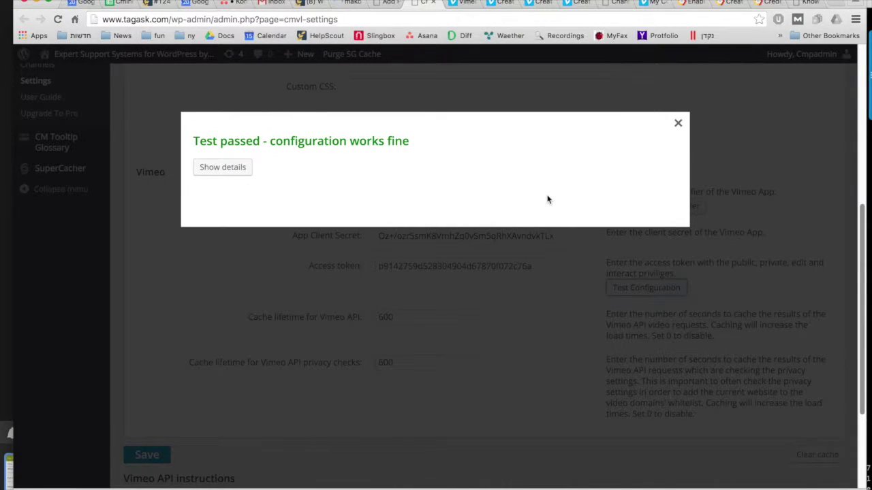
{"action": "left_click", "coordinate": [678, 122]}
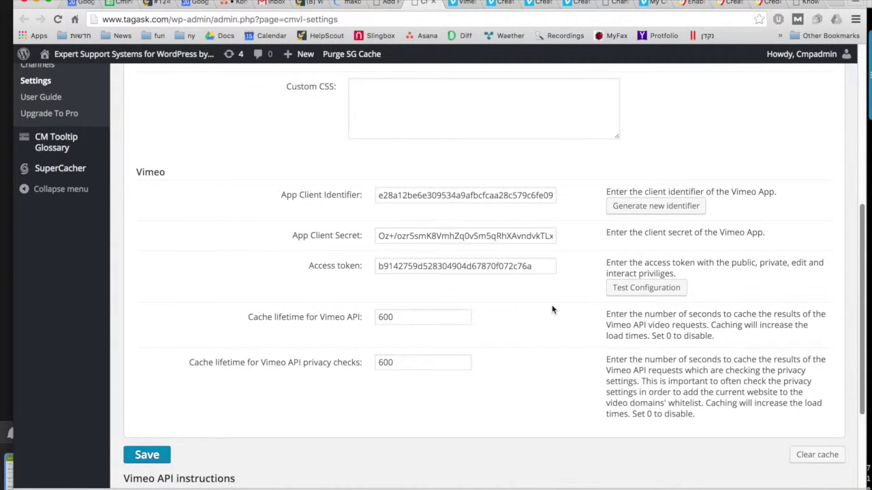
{"action": "scroll", "coordinate": [554, 310], "scroll_direction": "up", "scroll_amount": 3}
{"action": "scroll", "coordinate": [553, 306], "scroll_direction": "up", "scroll_amount": 4}
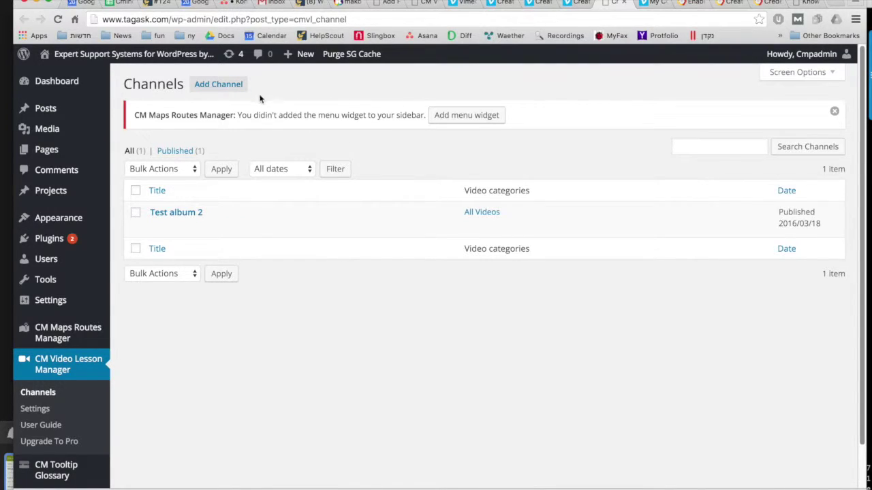
Step: Add a channel titled 'My first Channel' with 'Channel description' as its body text
{"action": "left_click", "coordinate": [227, 87]}
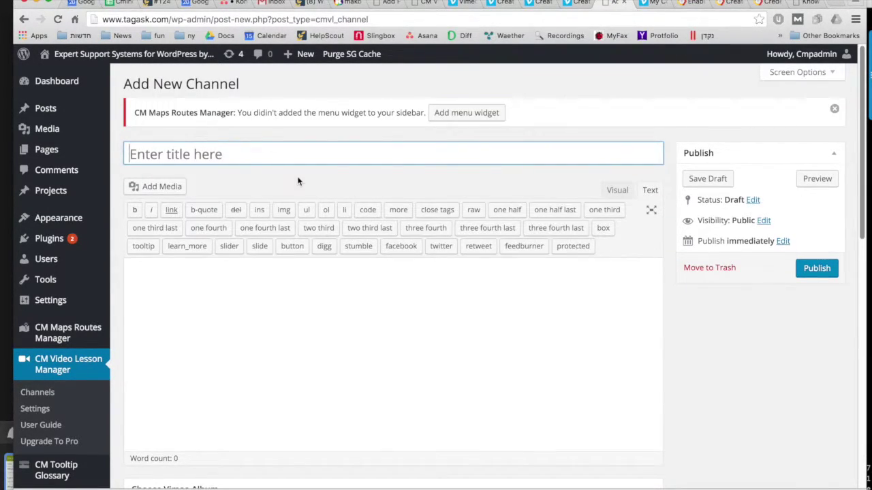
{"action": "type", "text": "My fir"}
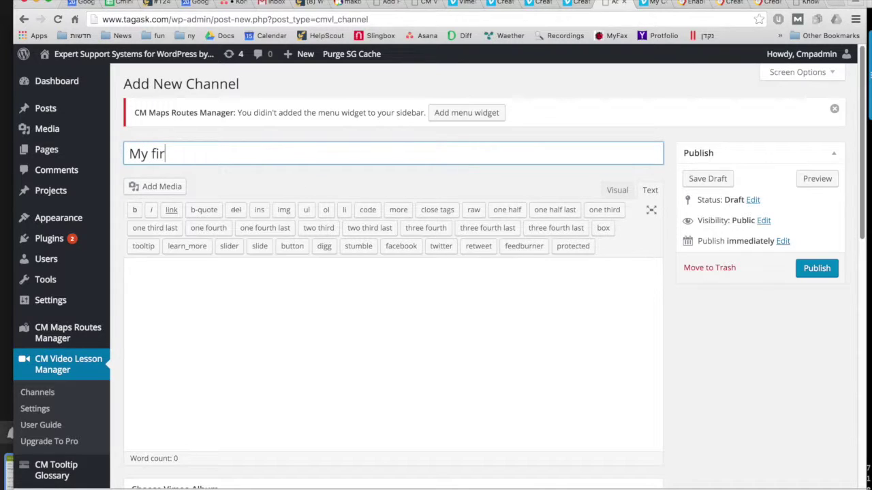
{"action": "type", "text": "st Channel"}
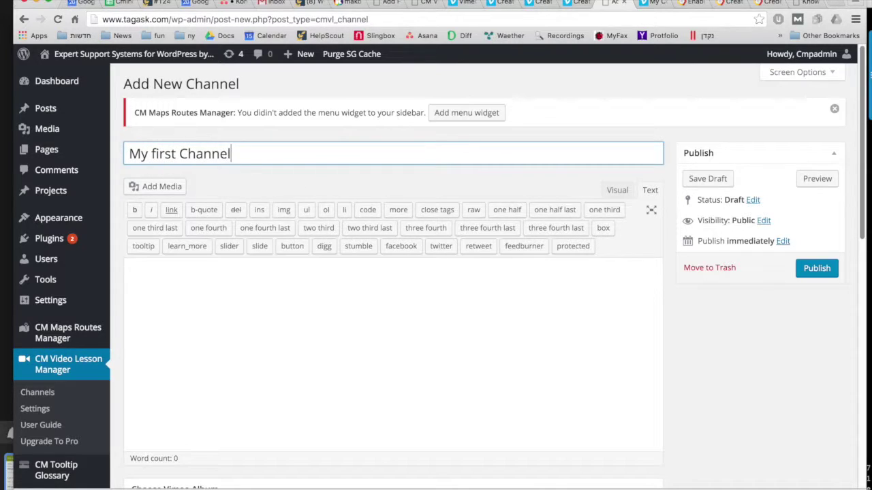
{"action": "left_click", "coordinate": [227, 305]}
{"action": "type", "text": "Channel description"}
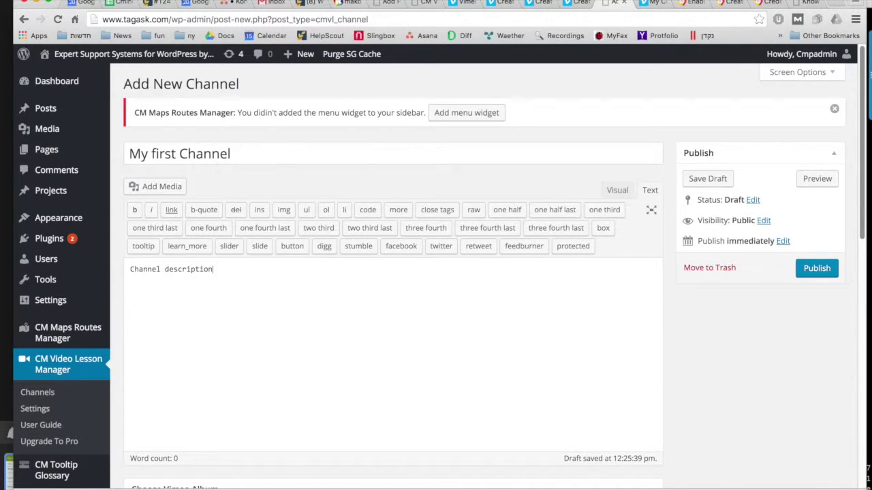
Step: Review the Choose Vimeo Album options, then bring up Vimeo's cmplugins collections page
{"action": "scroll", "coordinate": [286, 321], "scroll_direction": "down", "scroll_amount": 4}
{"action": "scroll", "coordinate": [286, 321], "scroll_direction": "down", "scroll_amount": 2}
{"action": "scroll", "coordinate": [286, 322], "scroll_direction": "down", "scroll_amount": 2}
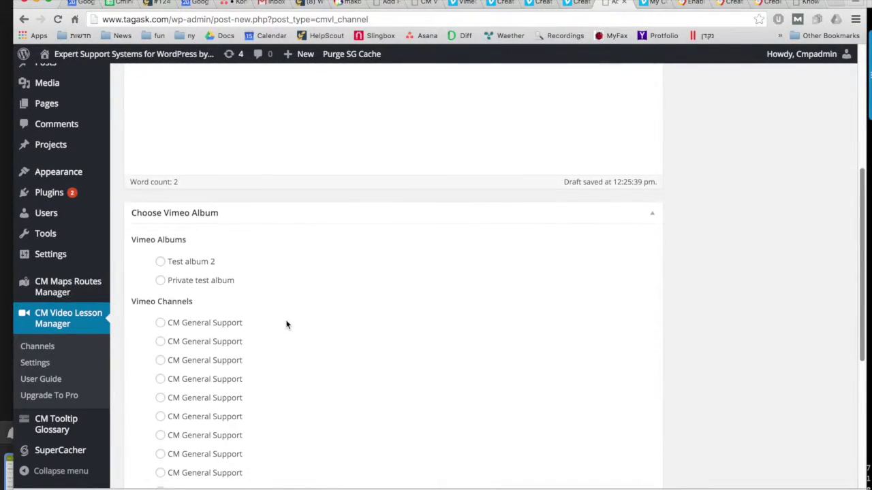
{"action": "scroll", "coordinate": [286, 325], "scroll_direction": "down", "scroll_amount": 1}
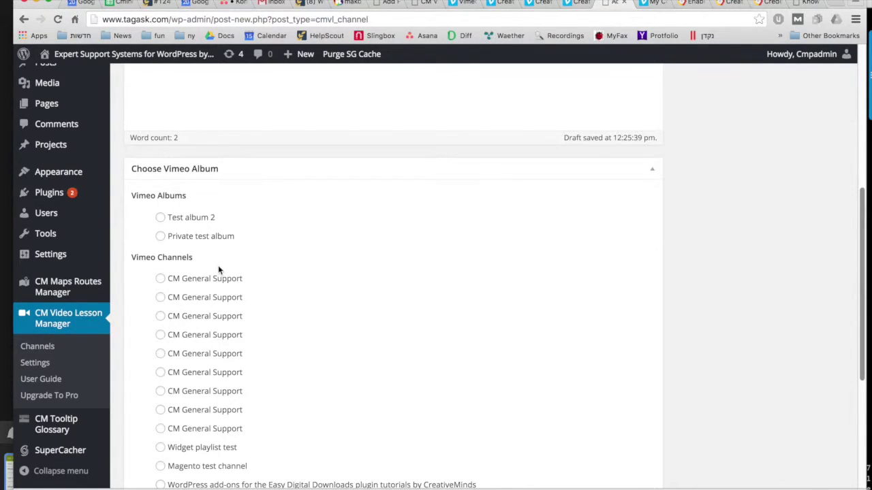
{"action": "left_click", "coordinate": [651, 4]}
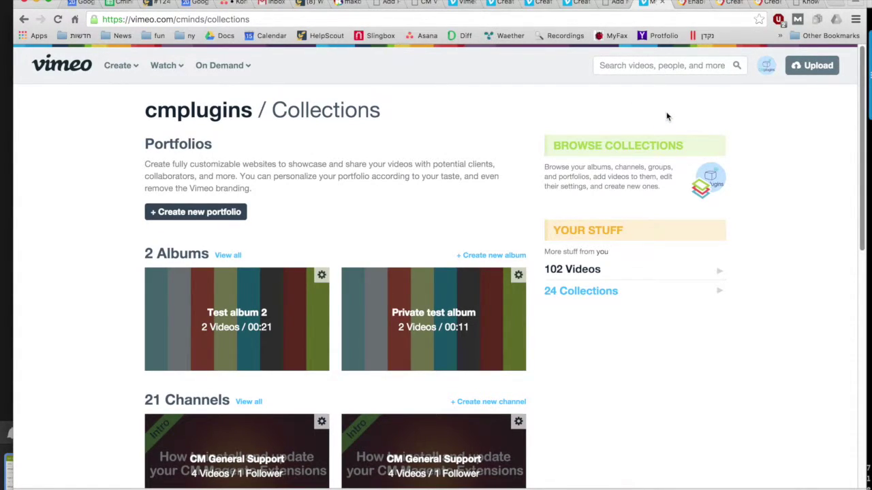
Step: Scroll to Vimeo's Albums section showing 'Test album 2' and 'Private test album'
{"action": "scroll", "coordinate": [667, 117], "scroll_direction": "down", "scroll_amount": 1}
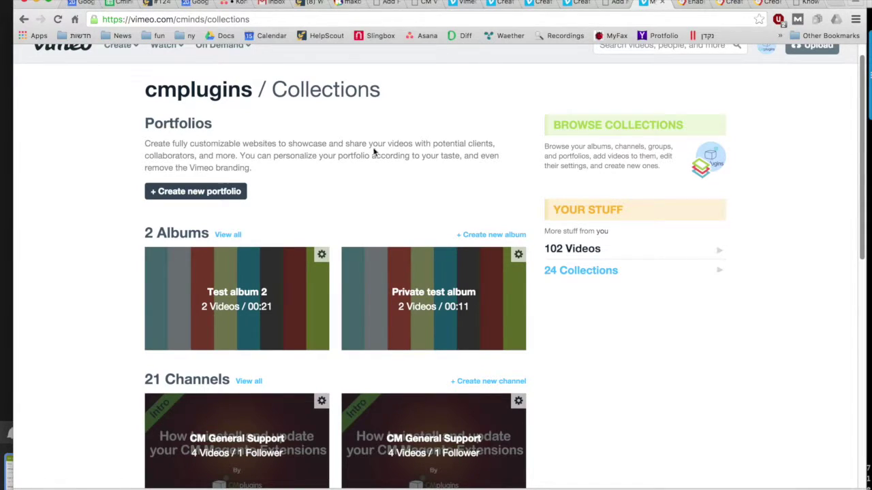
{"action": "scroll", "coordinate": [373, 146], "scroll_direction": "down", "scroll_amount": 1}
{"action": "scroll", "coordinate": [356, 149], "scroll_direction": "down", "scroll_amount": 2}
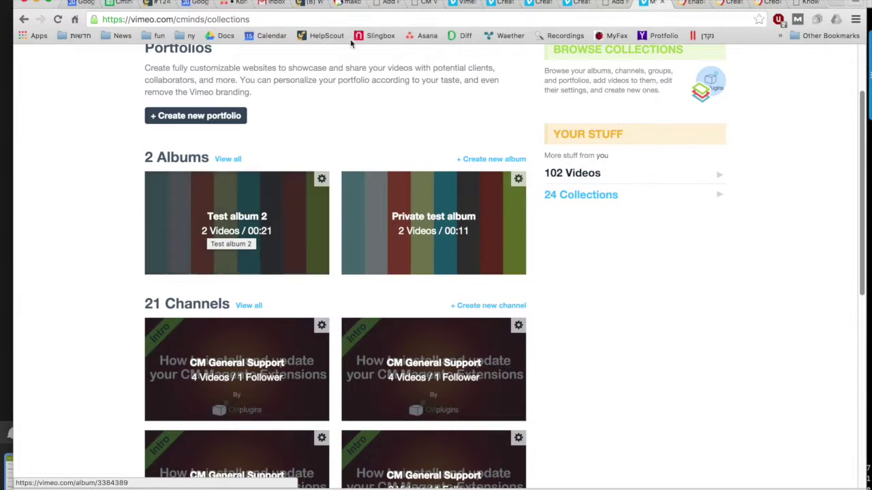
Step: Link the channel to the 'Private test album' Vimeo album, publish it, and view it live
{"action": "left_click", "coordinate": [613, 3]}
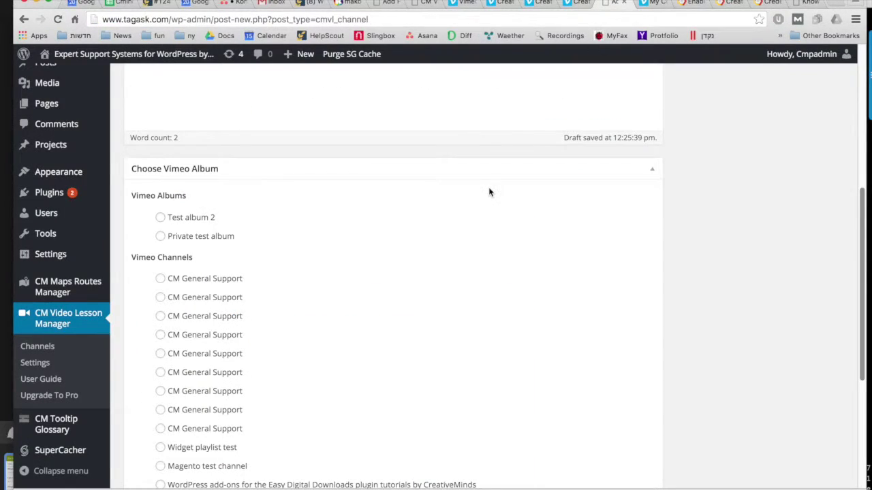
{"action": "left_click", "coordinate": [193, 215]}
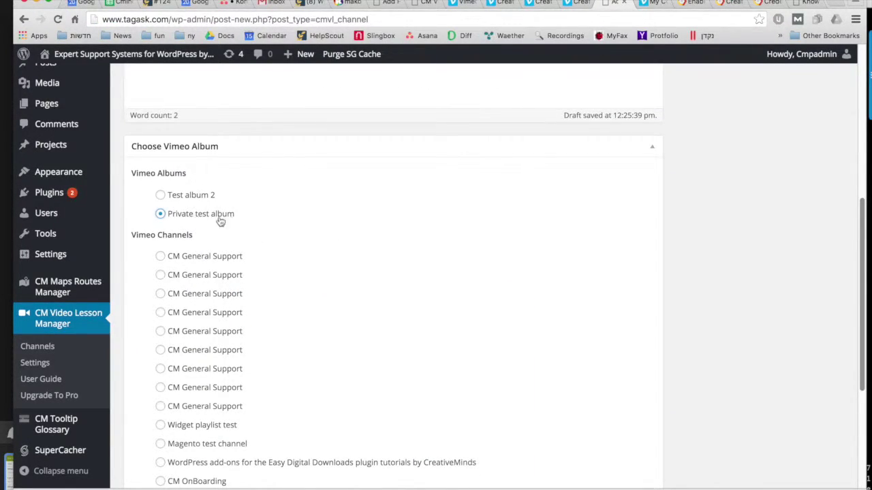
{"action": "scroll", "coordinate": [304, 222], "scroll_direction": "up", "scroll_amount": 2}
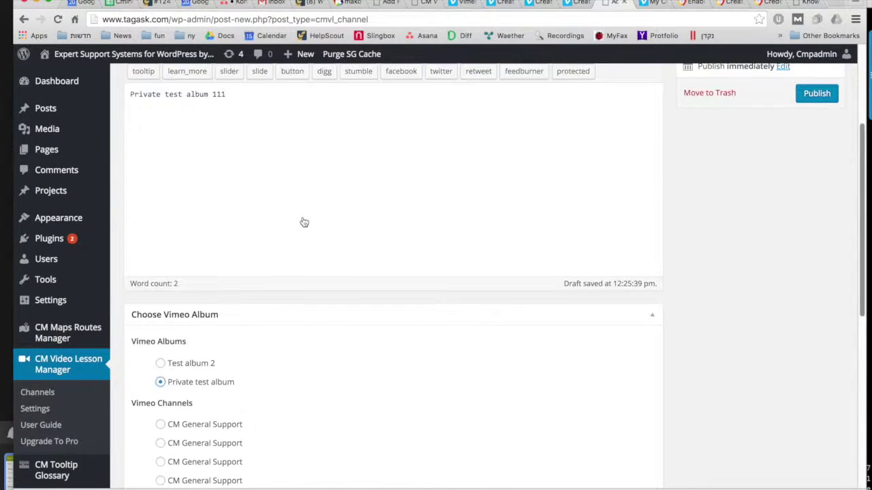
{"action": "scroll", "coordinate": [302, 220], "scroll_direction": "up", "scroll_amount": 3}
{"action": "scroll", "coordinate": [302, 220], "scroll_direction": "up", "scroll_amount": 1}
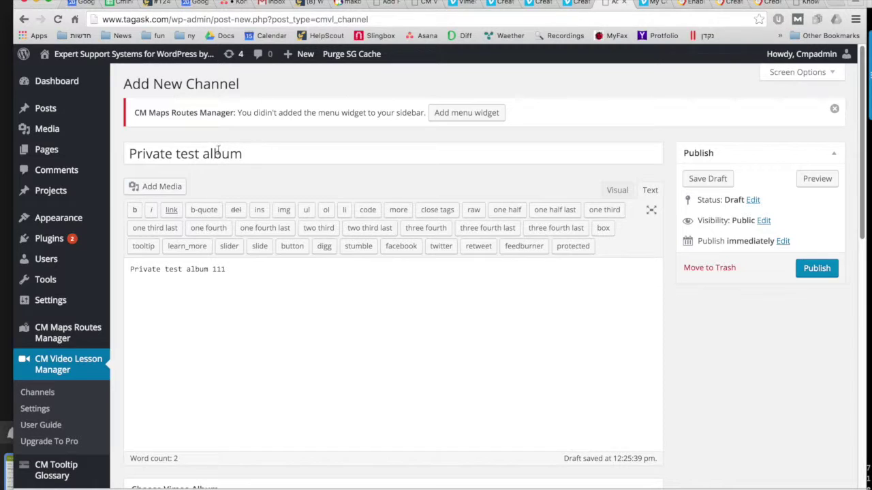
{"action": "scroll", "coordinate": [266, 142], "scroll_direction": "down", "scroll_amount": 3}
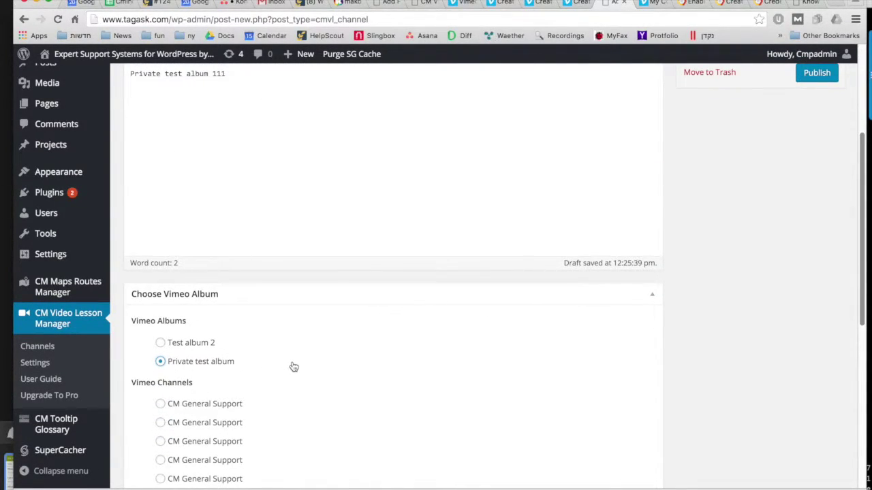
{"action": "scroll", "coordinate": [292, 365], "scroll_direction": "up", "scroll_amount": 3}
{"action": "left_click", "coordinate": [817, 269]}
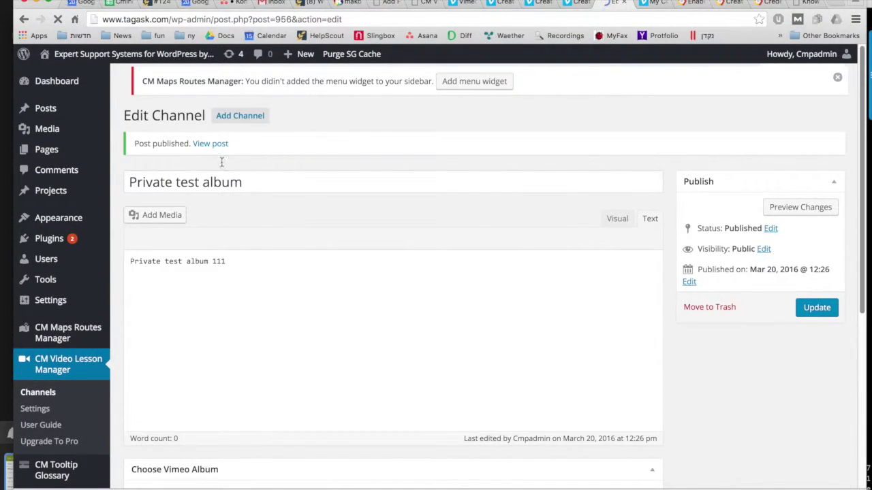
{"action": "left_click", "coordinate": [210, 149]}
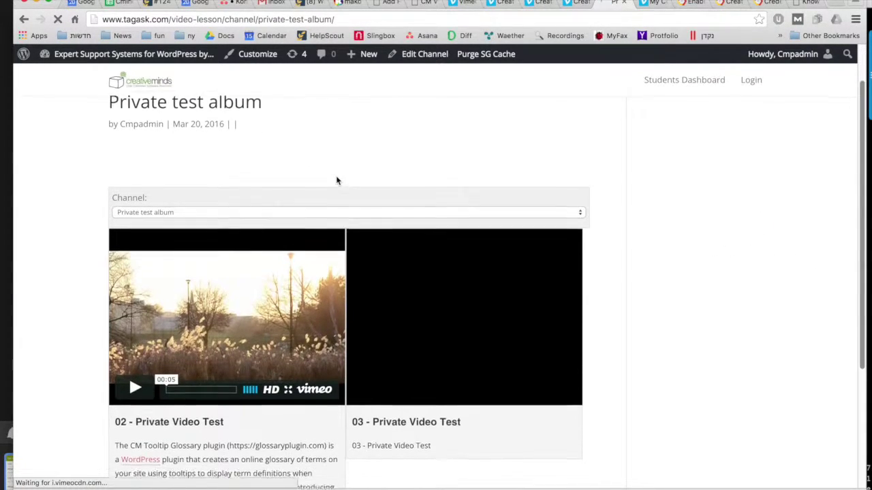
Step: Browse the live channel page, confirming the Channel dropdown lists 'Private test album' and 'Test album 2'
{"action": "scroll", "coordinate": [336, 181], "scroll_direction": "down", "scroll_amount": 4}
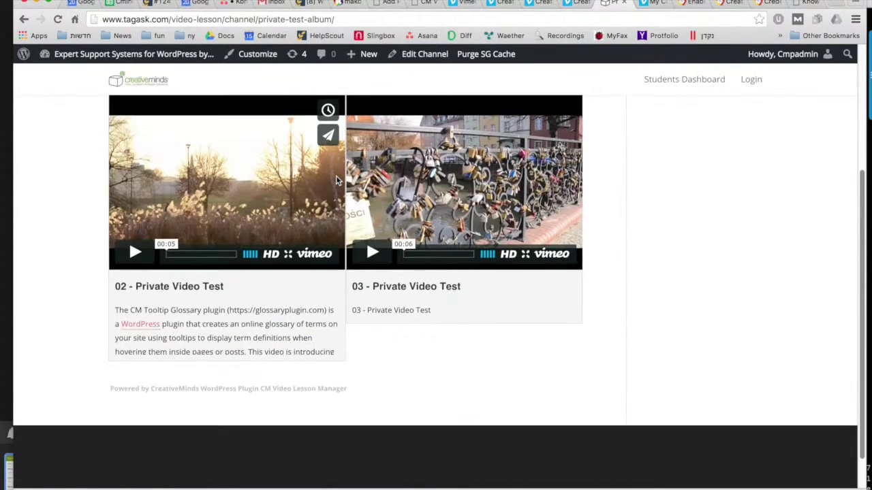
{"action": "scroll", "coordinate": [336, 180], "scroll_direction": "up", "scroll_amount": 3}
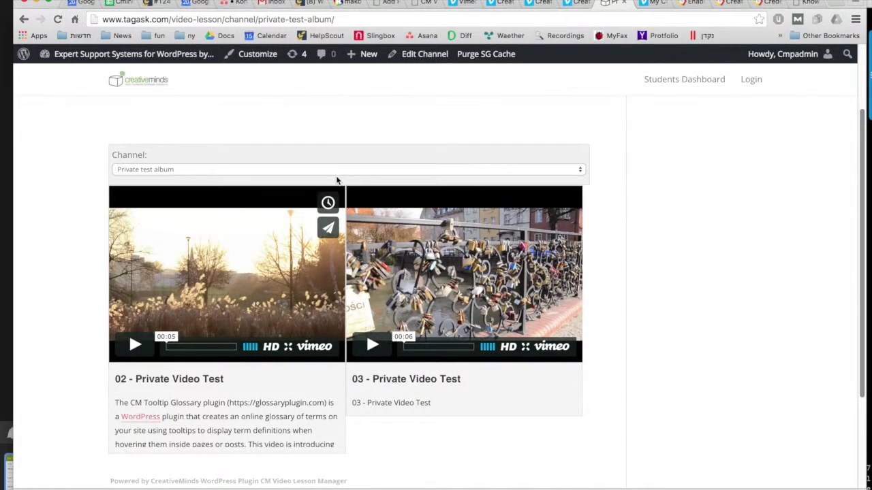
{"action": "scroll", "coordinate": [236, 411], "scroll_direction": "down", "scroll_amount": 2}
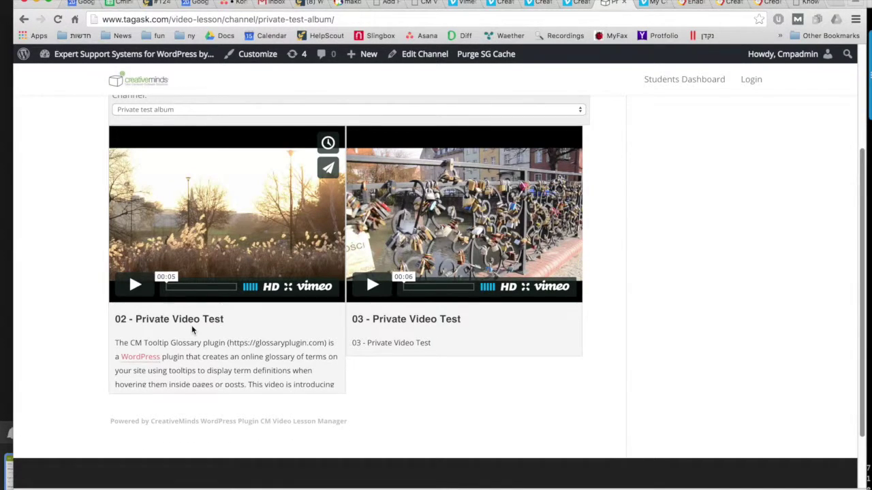
{"action": "scroll", "coordinate": [253, 181], "scroll_direction": "up", "scroll_amount": 1}
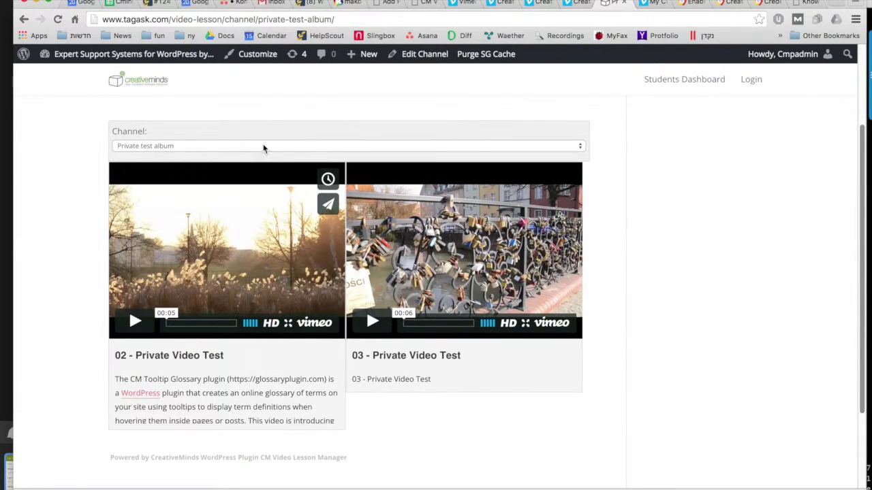
{"action": "left_click", "coordinate": [264, 147]}
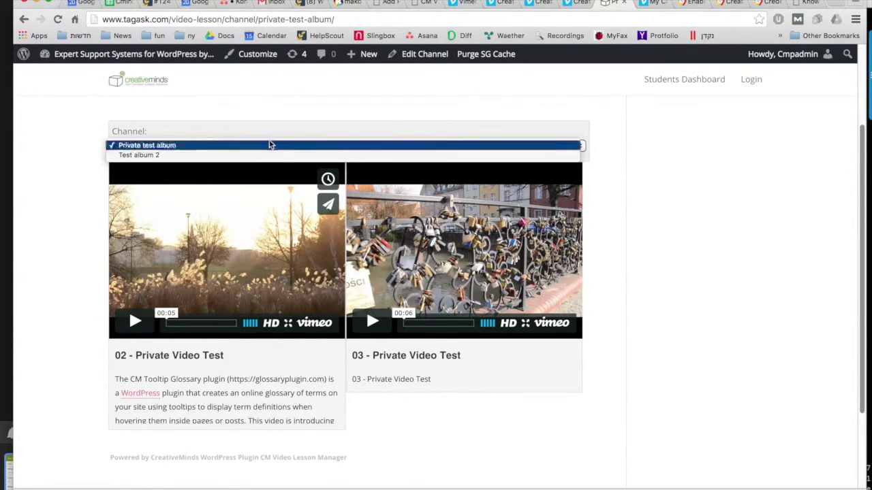
{"action": "left_click", "coordinate": [386, 4]}
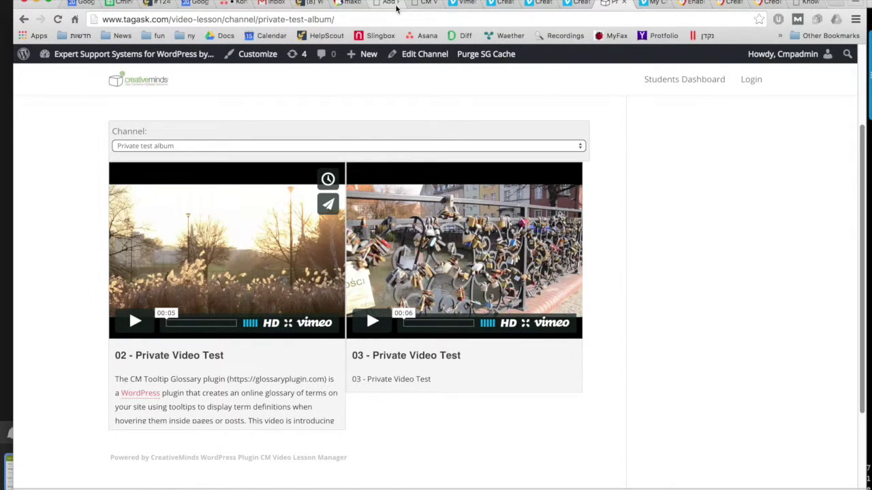
Step: Check the video-lesson permalink prefix and videos-per-page settings, then view the Labels and Shortcodes tabs
{"action": "left_click", "coordinate": [419, 4]}
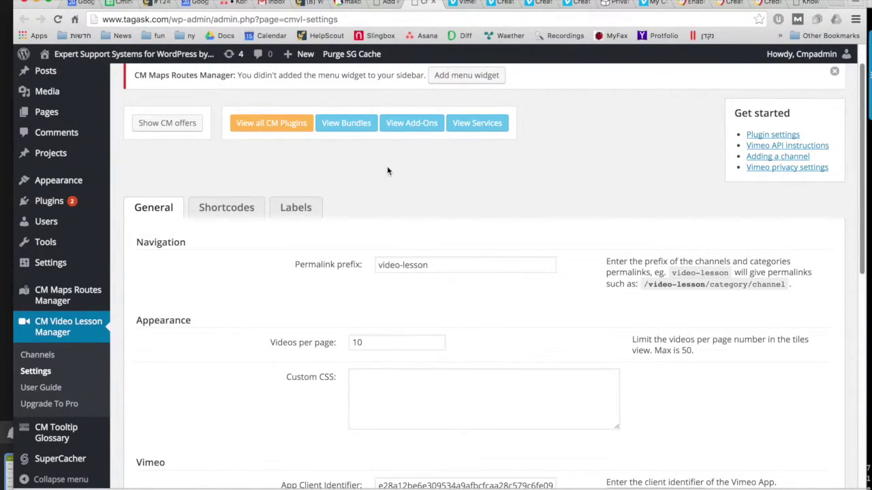
{"action": "scroll", "coordinate": [387, 166], "scroll_direction": "down", "scroll_amount": 1}
{"action": "scroll", "coordinate": [387, 167], "scroll_direction": "down", "scroll_amount": 1}
{"action": "scroll", "coordinate": [386, 166], "scroll_direction": "down", "scroll_amount": 1}
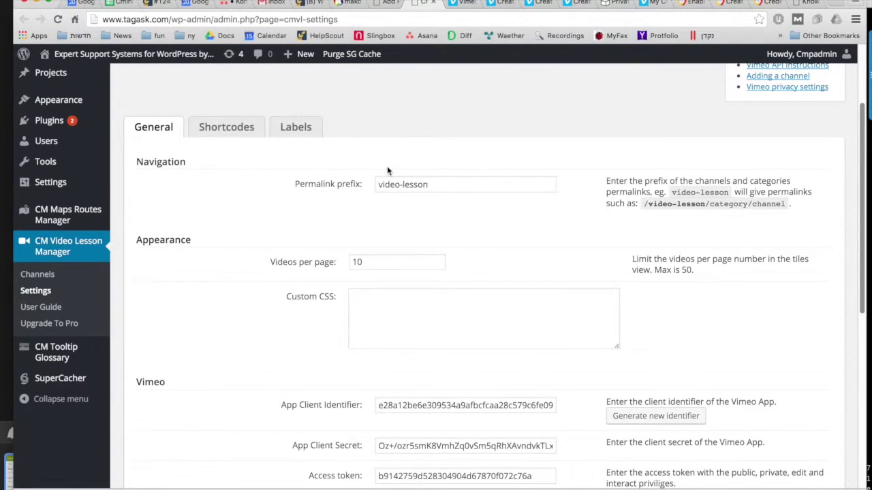
{"action": "scroll", "coordinate": [387, 170], "scroll_direction": "down", "scroll_amount": 1}
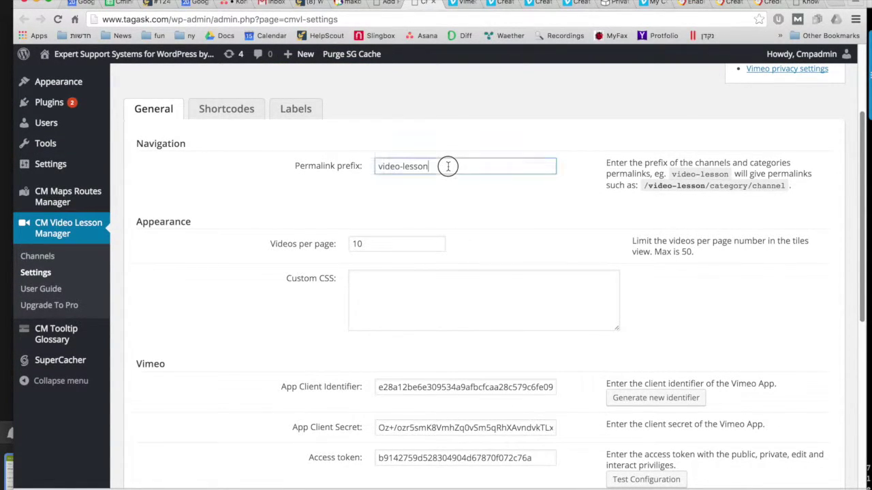
{"action": "left_click_drag", "start_coordinate": [448, 166], "coordinate": [371, 170]}
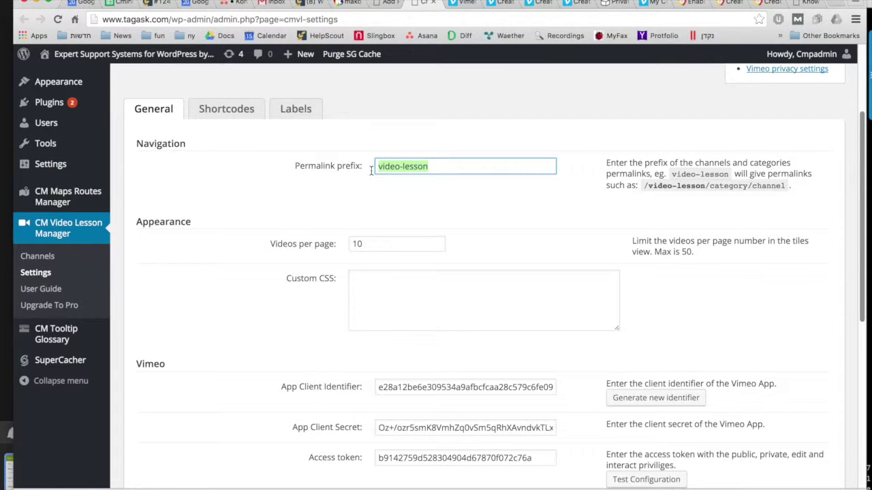
{"action": "mouse_move", "coordinate": [396, 244]}
{"action": "left_click_drag", "start_coordinate": [366, 245], "coordinate": [344, 250]}
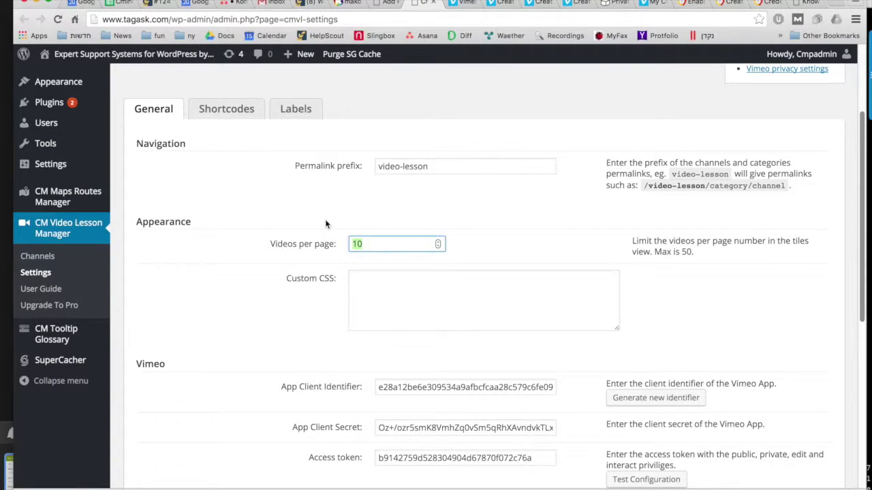
{"action": "left_click", "coordinate": [304, 110]}
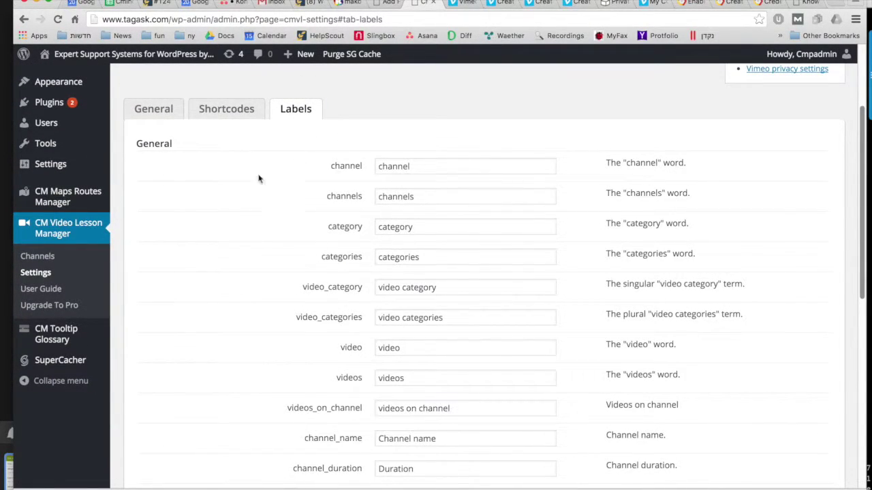
{"action": "left_click", "coordinate": [215, 108]}
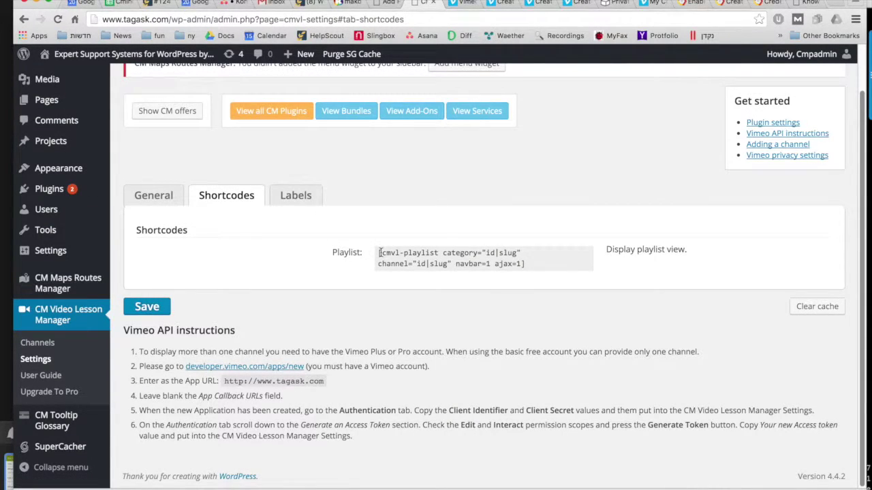
Step: Select the cmvl-playlist shortcode and view the Pro upgrade comparison ($29 Pro, $69 Pro with Payments)
{"action": "left_click_drag", "start_coordinate": [378, 252], "coordinate": [535, 267]}
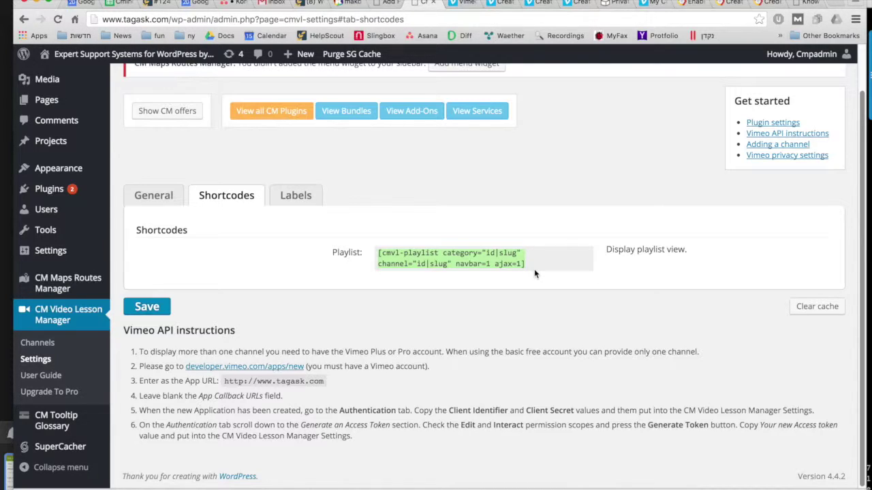
{"action": "left_click", "coordinate": [61, 393]}
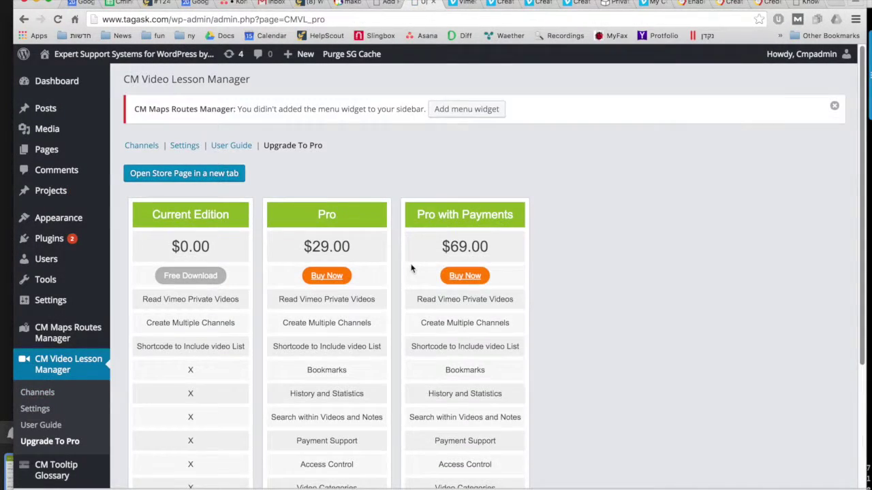
{"action": "scroll", "coordinate": [411, 269], "scroll_direction": "down", "scroll_amount": 4}
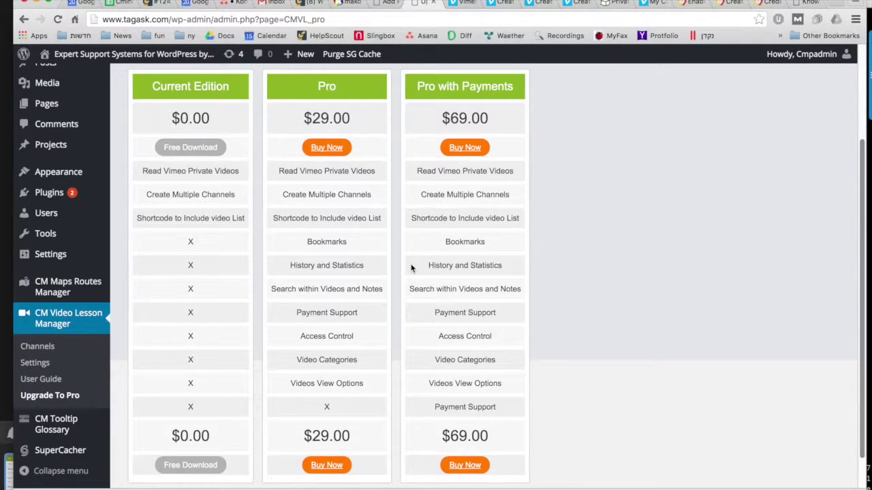